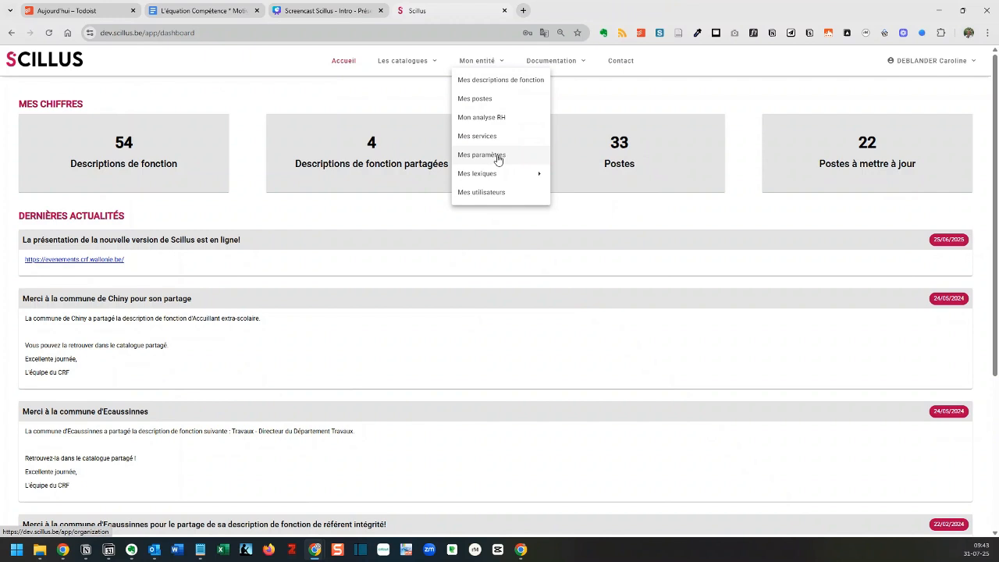
Open the entity's parameters (Mes paramètres) and set the entity name to "Commune de Belle Vallée"
click(497, 156)
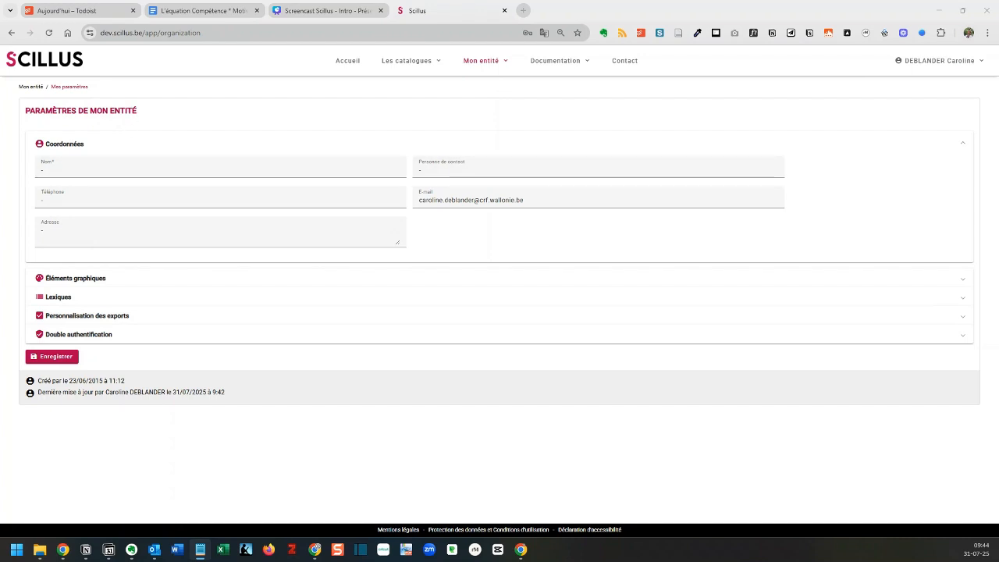
click(60, 172)
text(Commune de Belle Vallée)
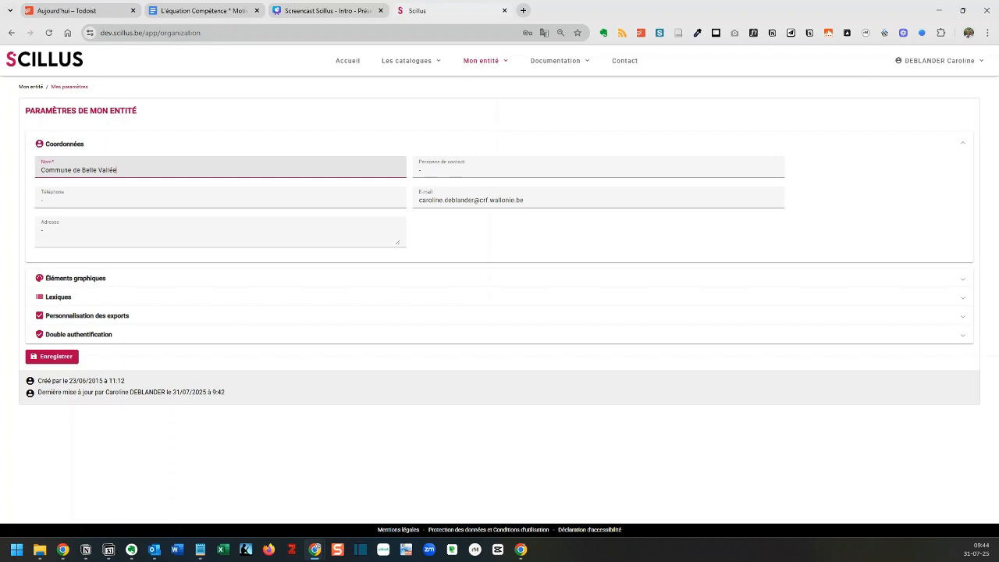
Enter the contact person's title and name in the entity's Coordonnées
key(alt+Tab)
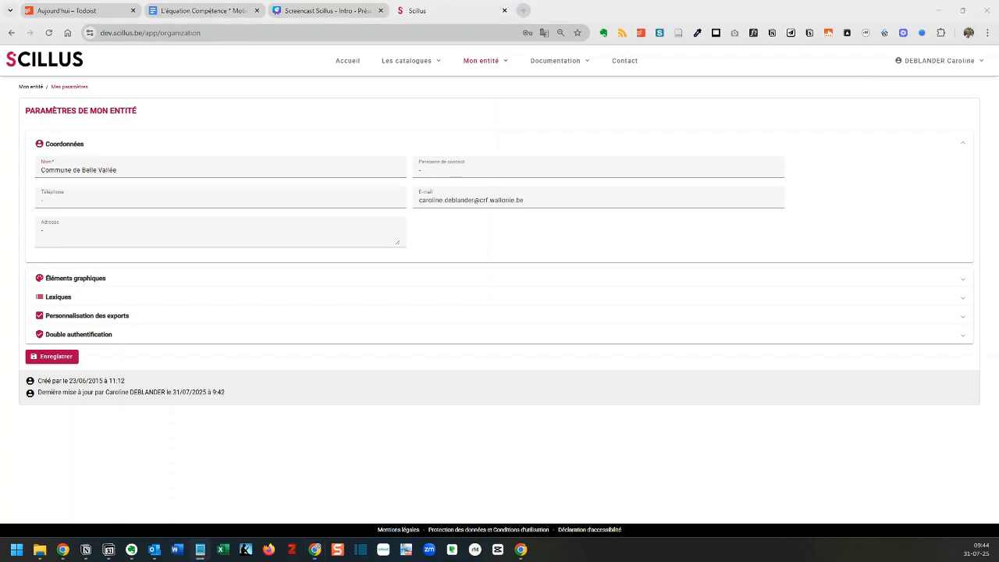
click(451, 170)
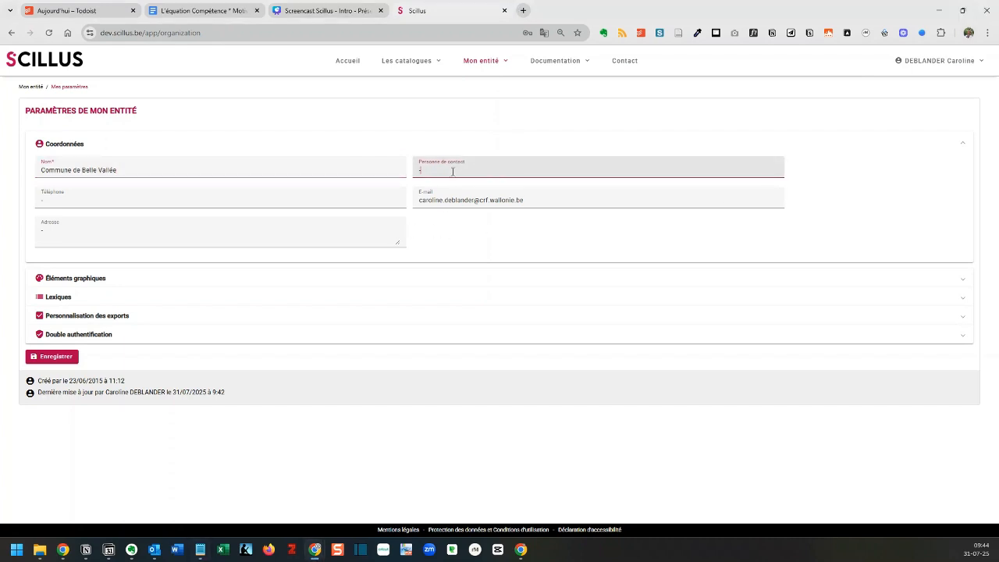
text(Madame)
text(trucmuche)
Fill in the entity's phone, e-mail and address with the saved work contact details, and collapse Coordonnées
click(100, 199)
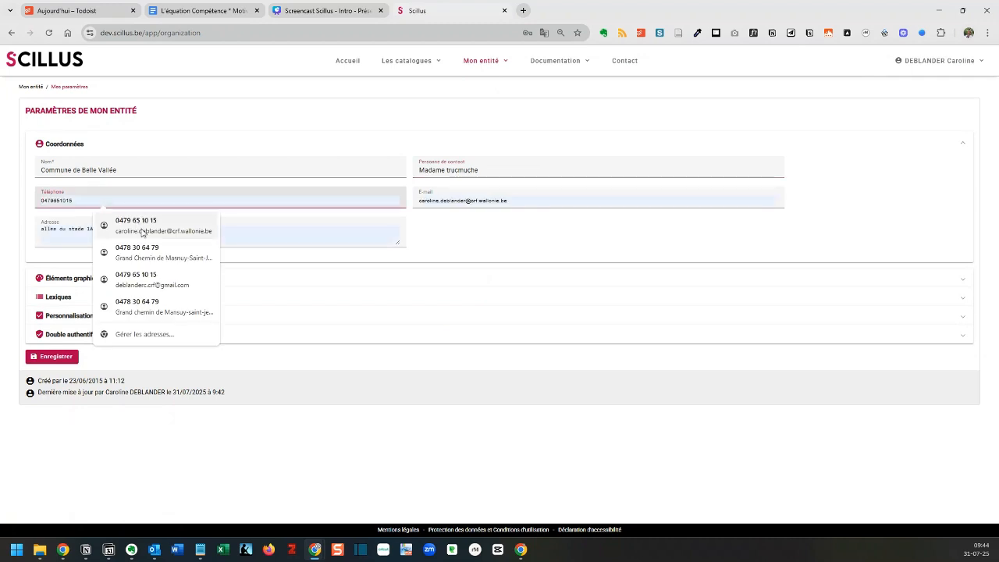
click(143, 228)
click(84, 199)
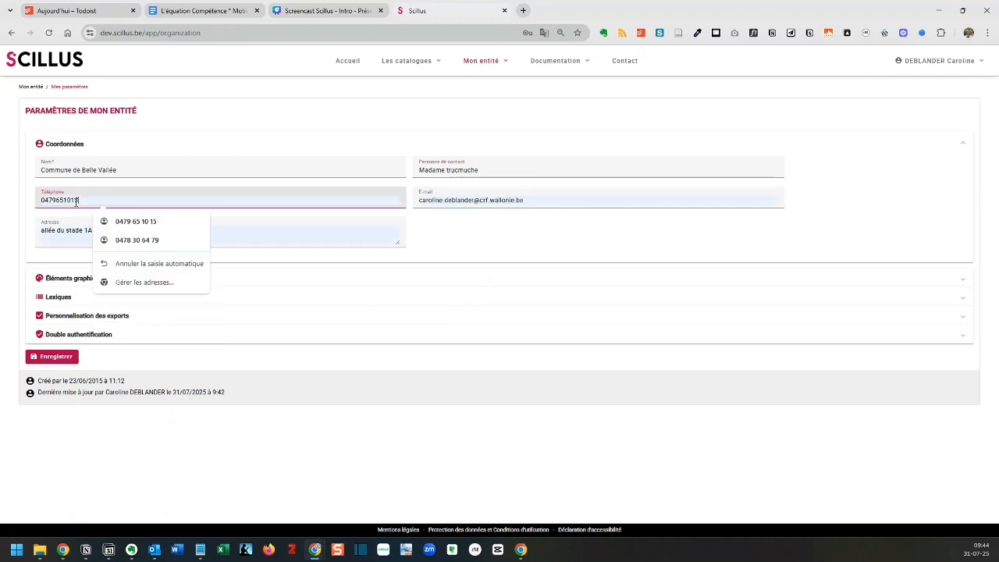
click(531, 201)
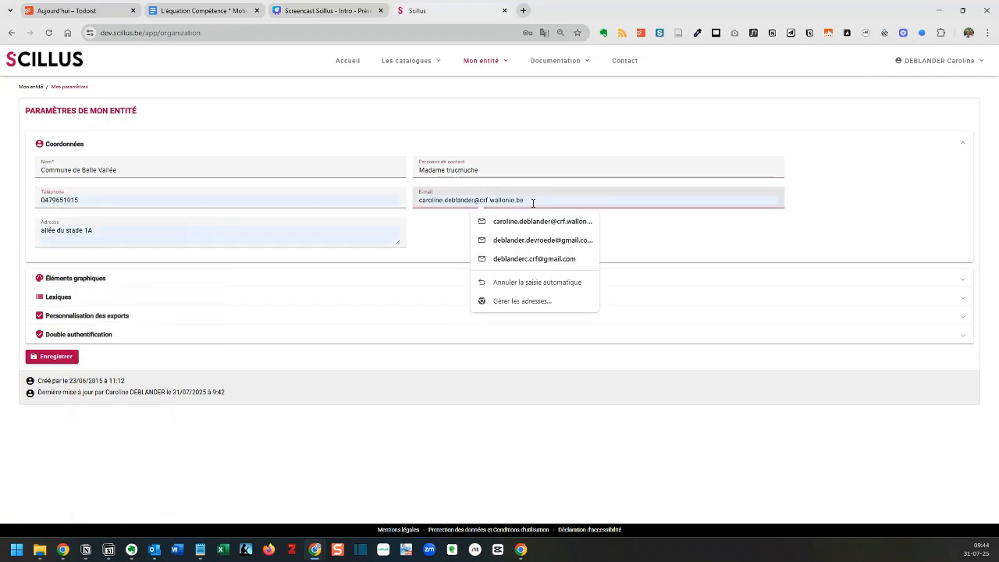
click(98, 229)
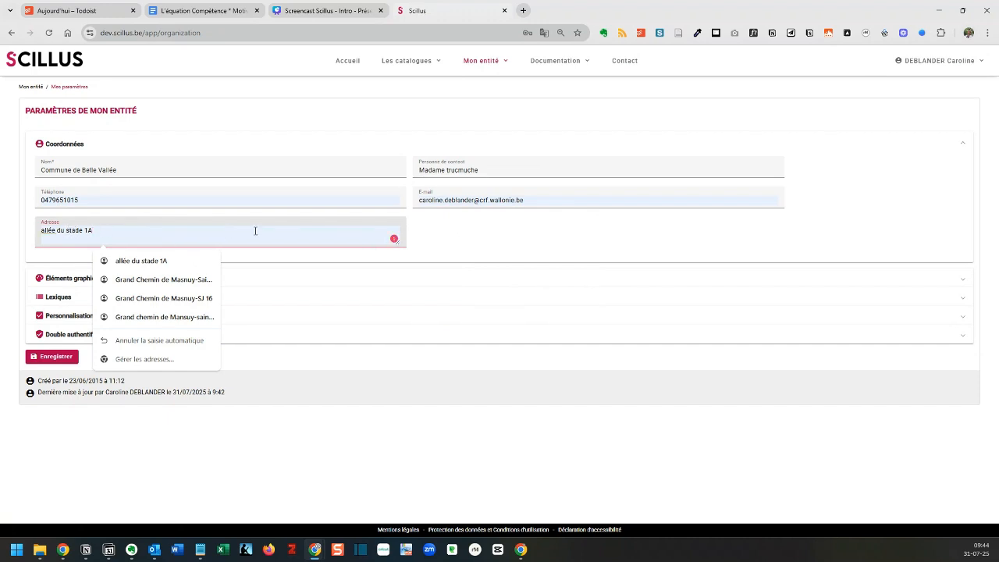
click(451, 233)
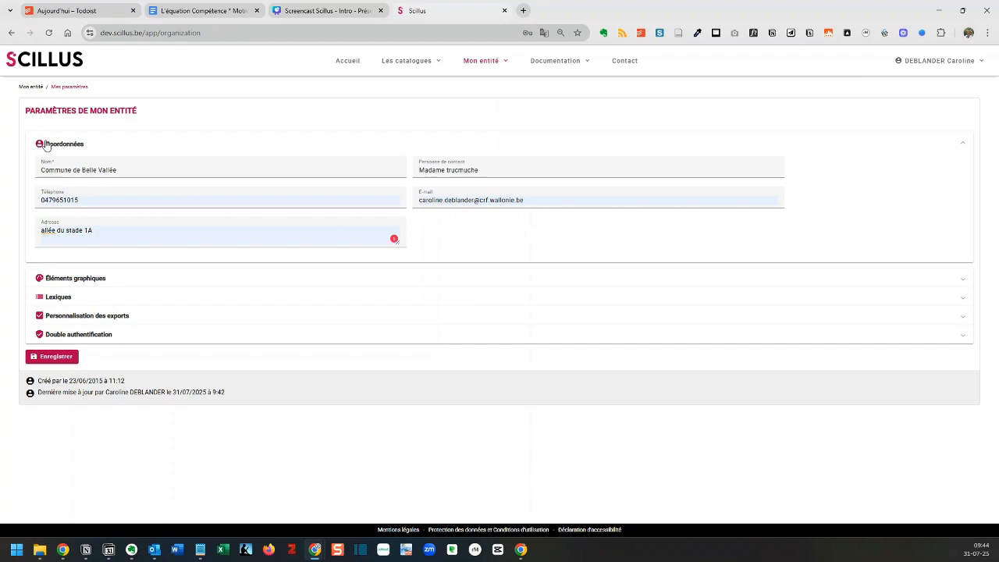
click(964, 143)
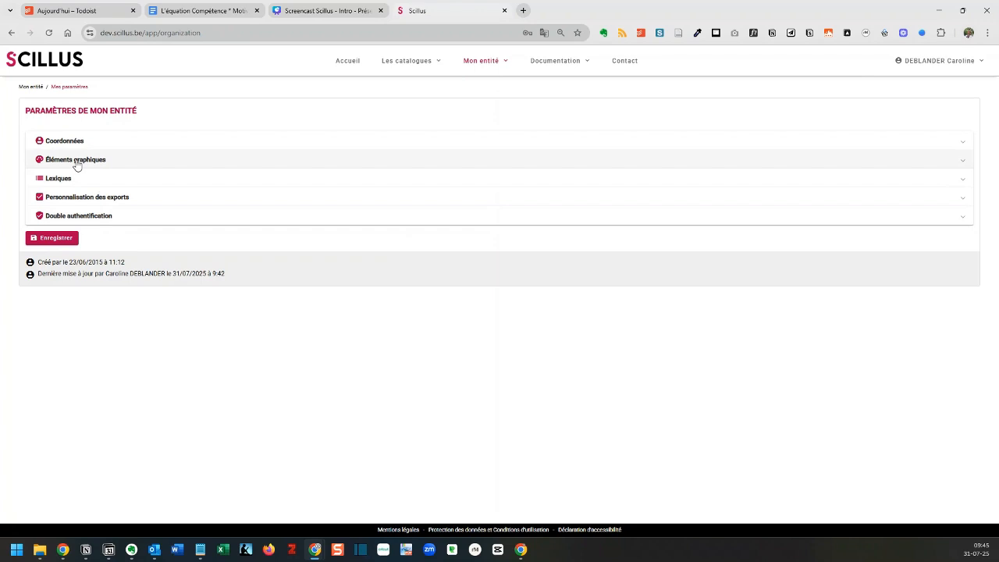
Set the entity colour under Éléments graphiques to #6a1b2a and save the parameters
click(78, 165)
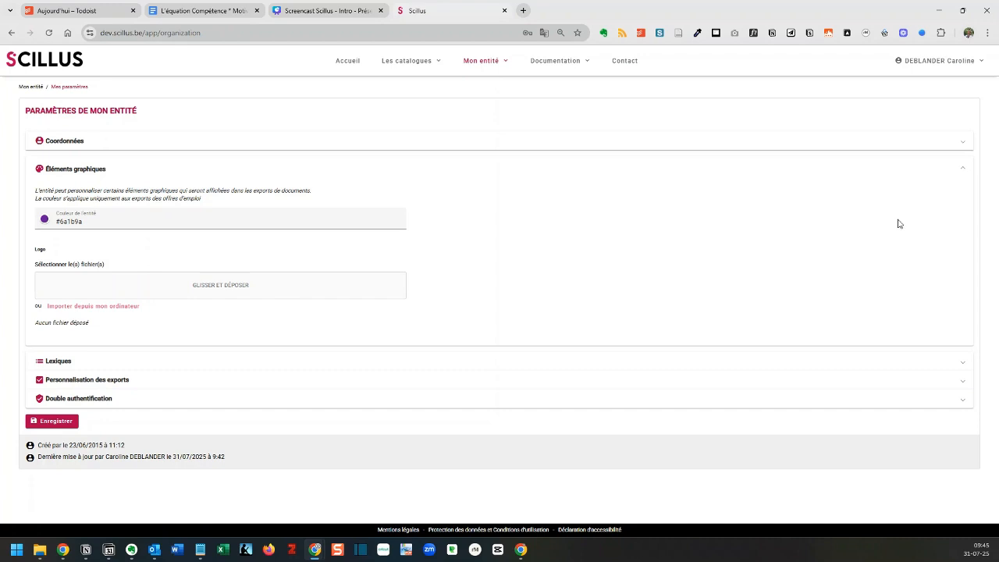
click(94, 222)
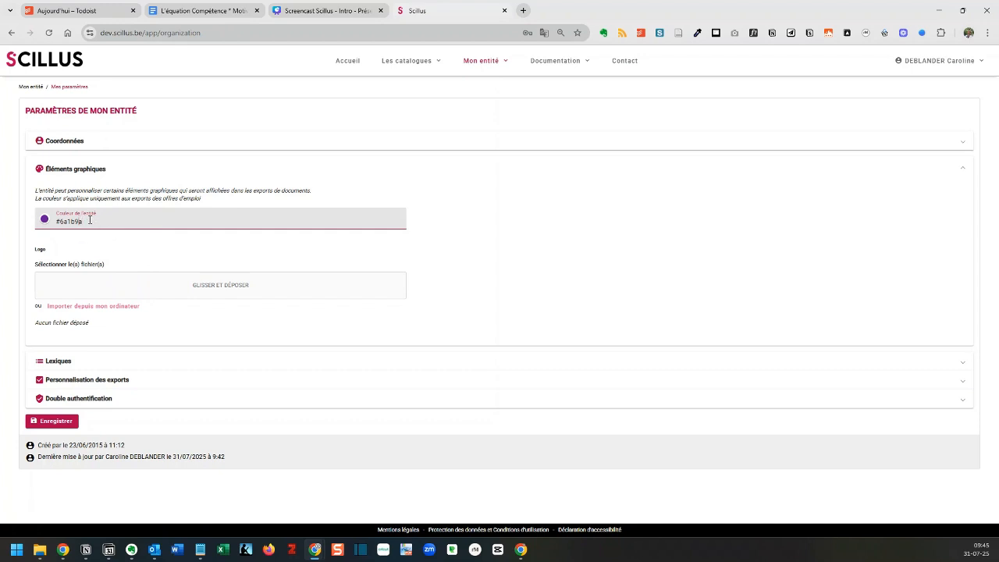
key(BackSpace)
text(2)
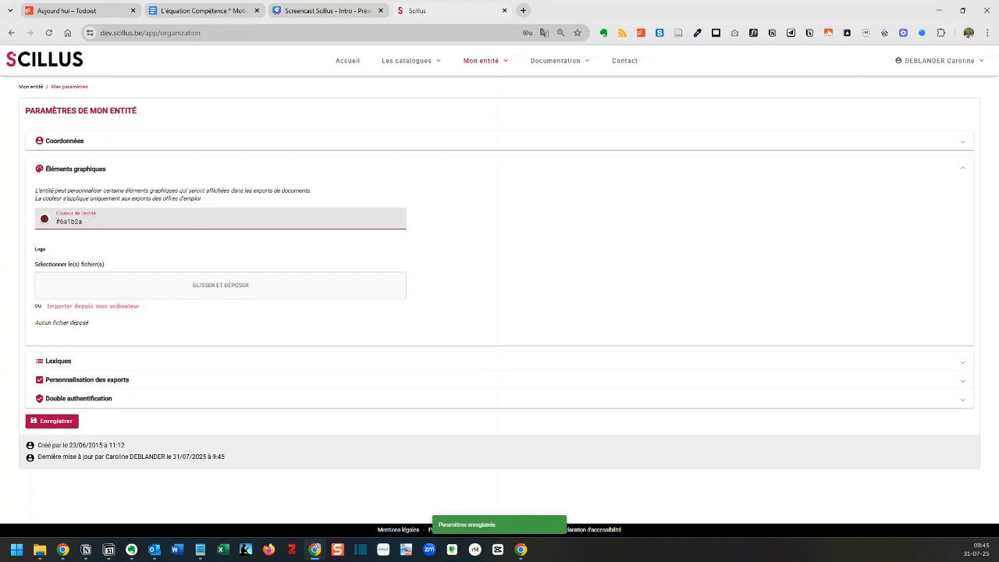
Add the image file "CRF logo.jpg" as the entity's logo, save the parameters and collapse Éléments graphiques
key(alt+Tab)
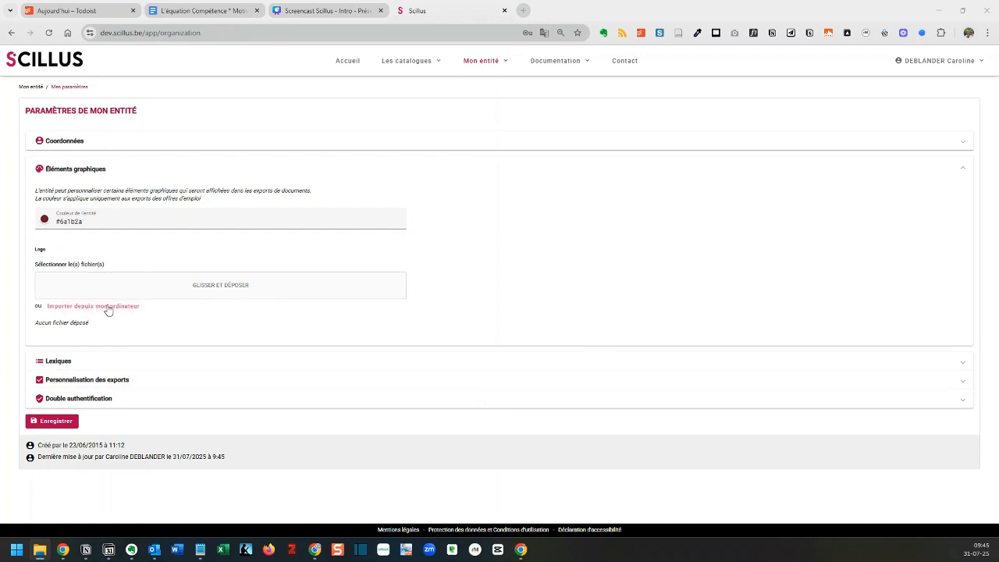
drag(897, 492, 220, 306)
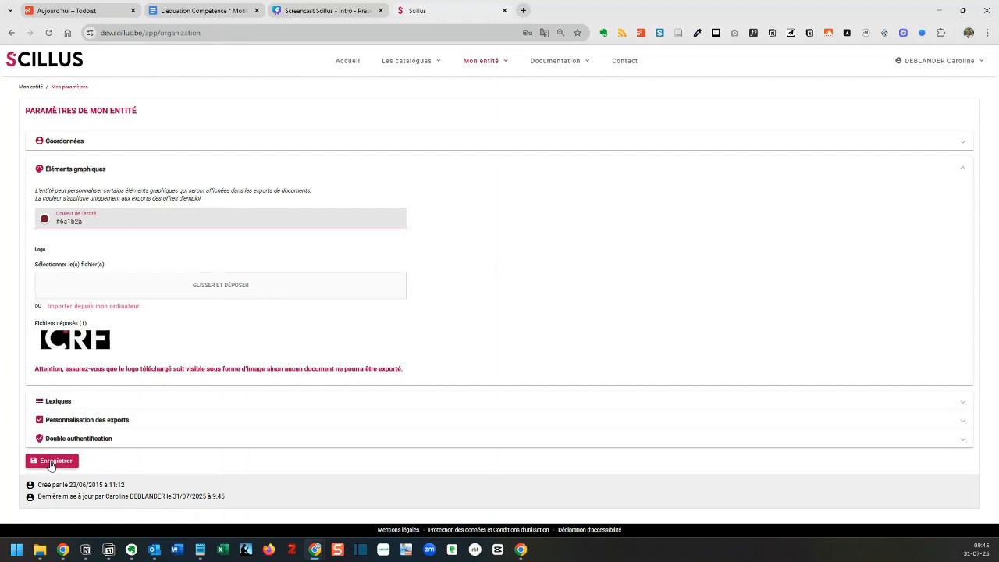
click(52, 462)
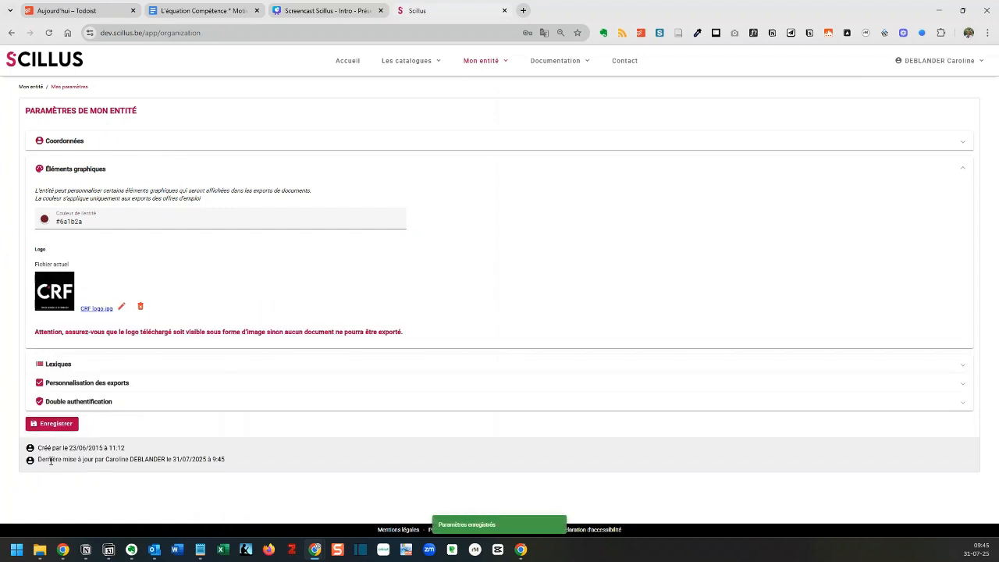
click(962, 168)
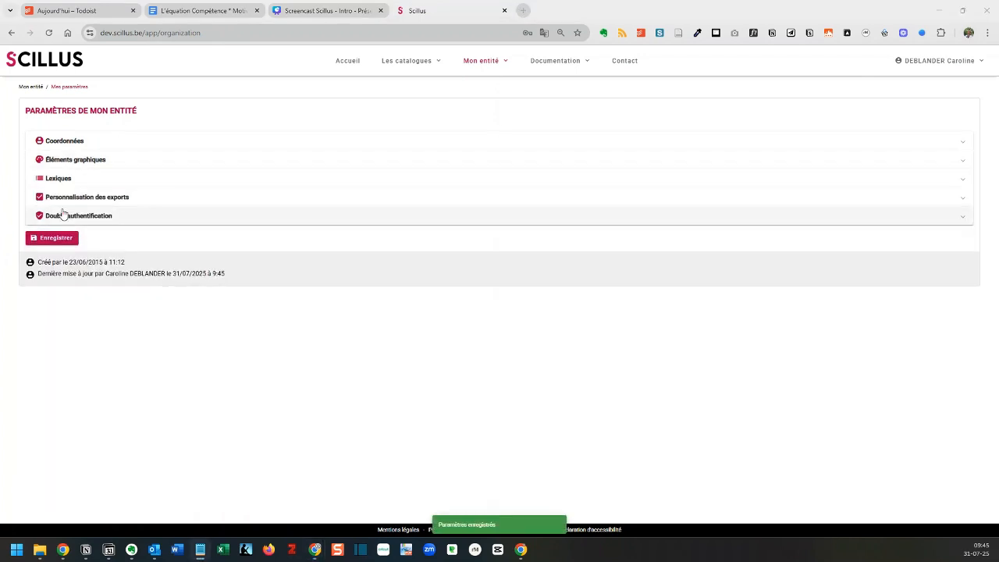
In Lexiques, turn the own behavioural and own managerial competency lexicon options on and back off, and collapse the section
click(67, 184)
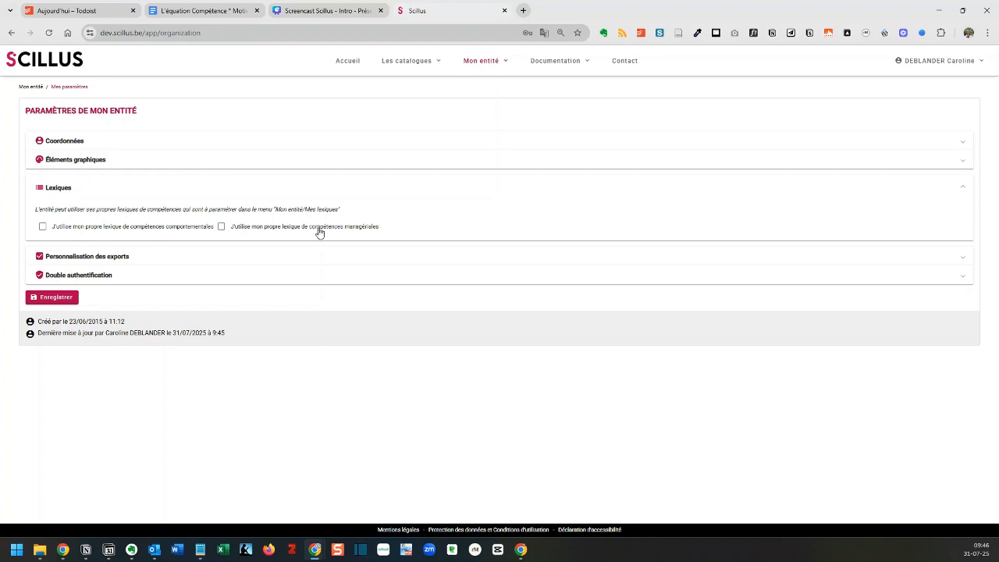
click(42, 228)
click(43, 228)
click(221, 226)
click(221, 227)
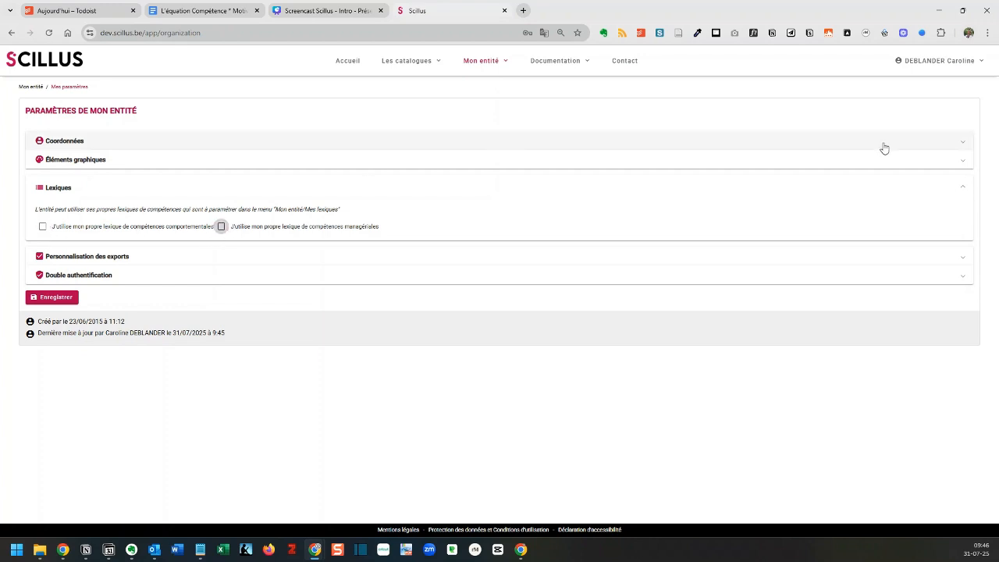
click(960, 187)
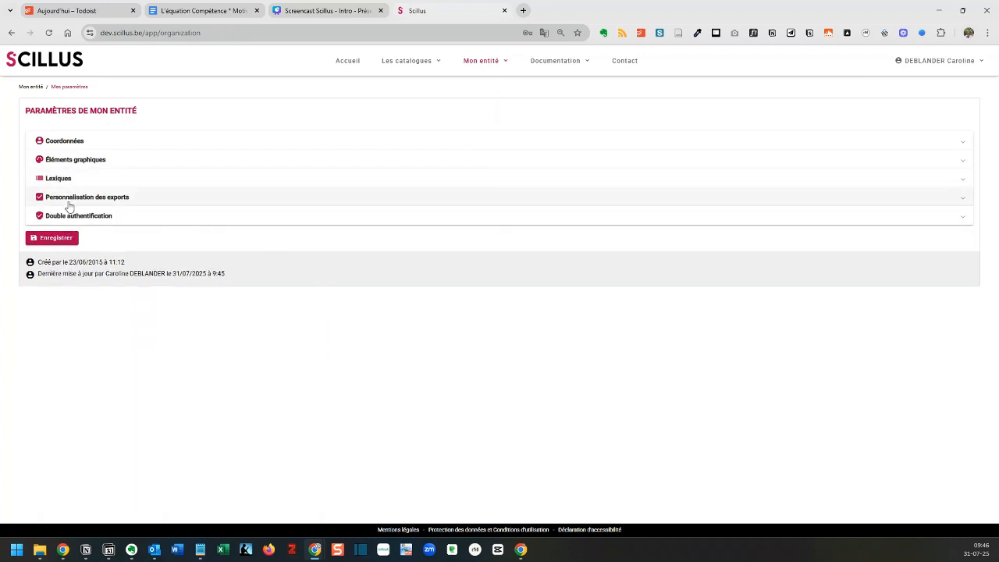
Under Personnalisation des exports, set the values displayed on all exports to "Collaboration et bienveillance"
click(70, 201)
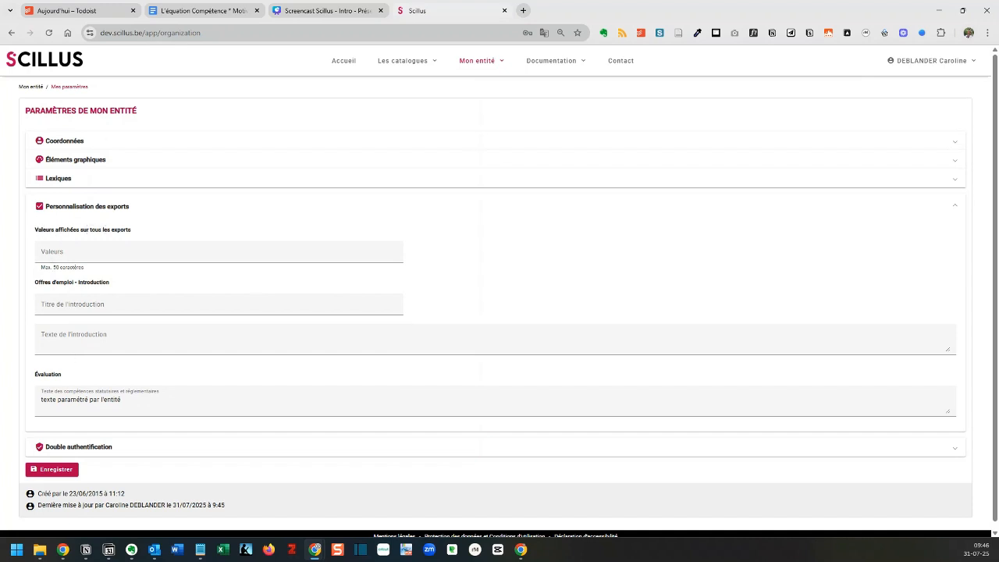
key(alt+Tab)
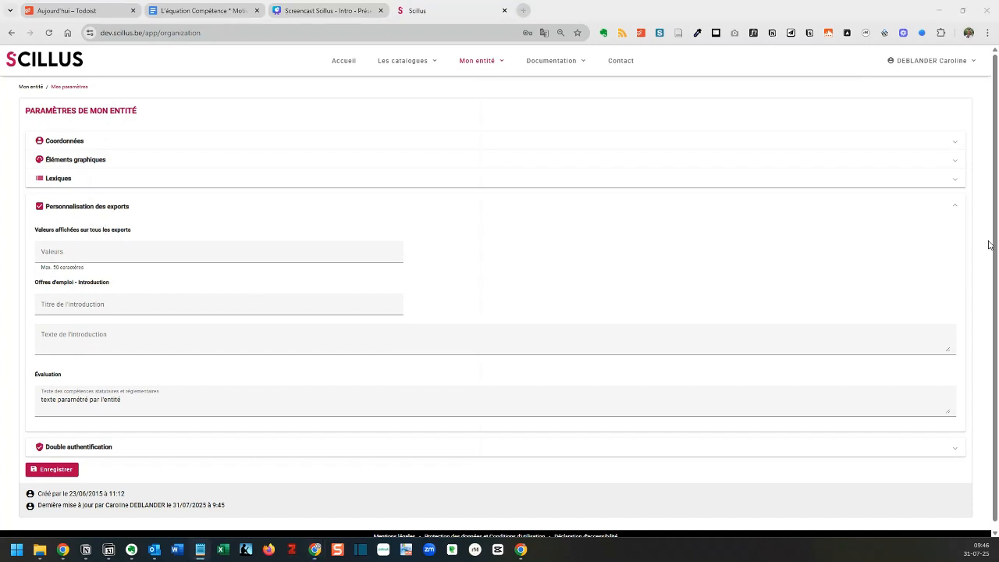
click(75, 257)
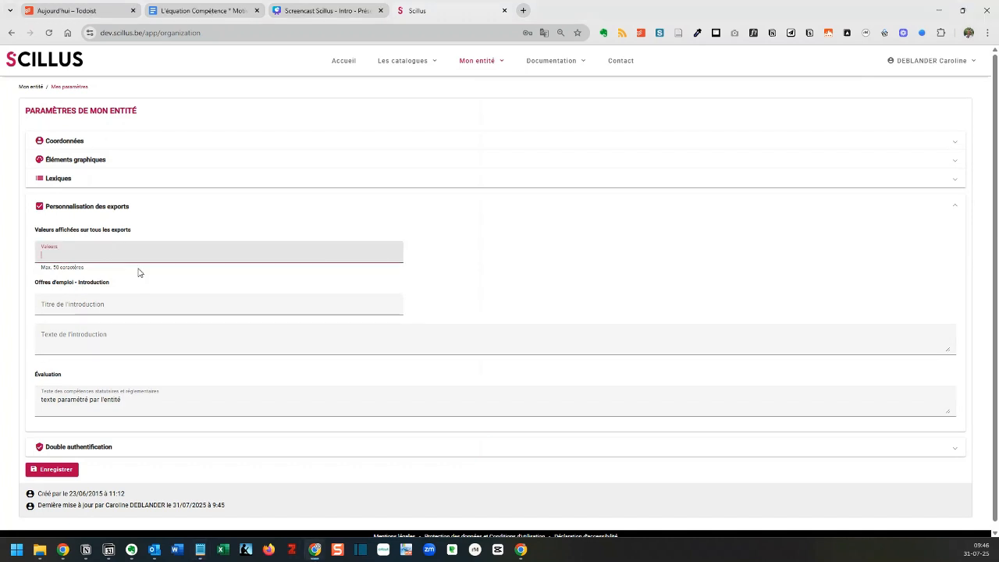
text(Collaboration et bienveillance)
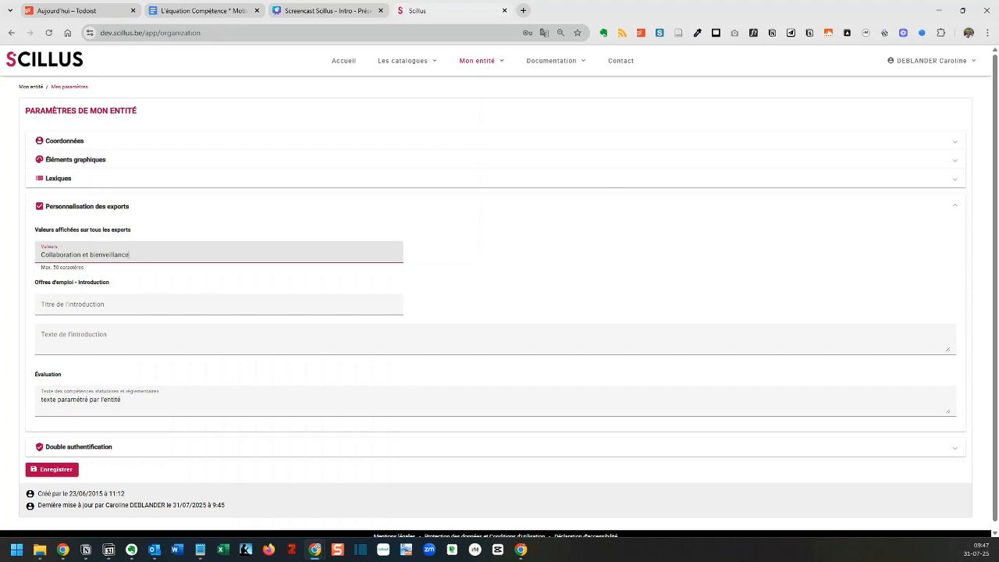
Set the job offers' introduction title to "Venez nous rejoindre à la commune de la Belle Vallée !" using the prepared notes
key(alt+Tab)
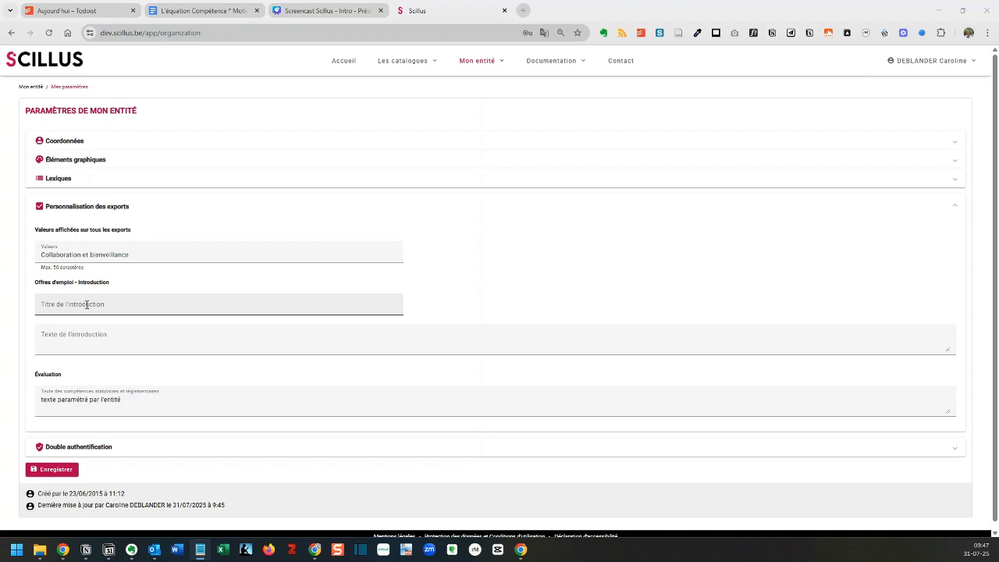
click(117, 305)
text(Venez nous rejoindre à la commune de la Belle Vallée !)
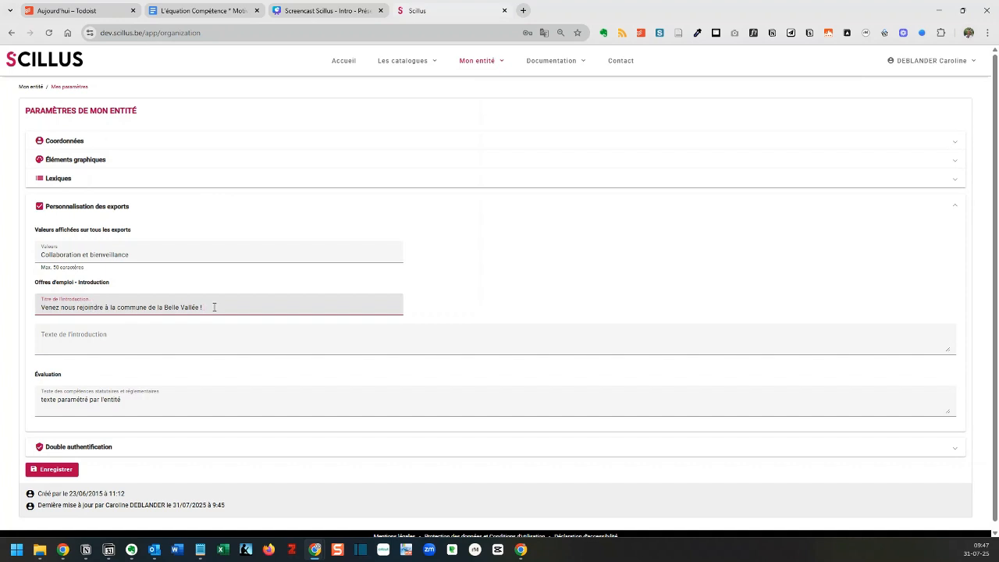
drag(207, 306, 34, 319)
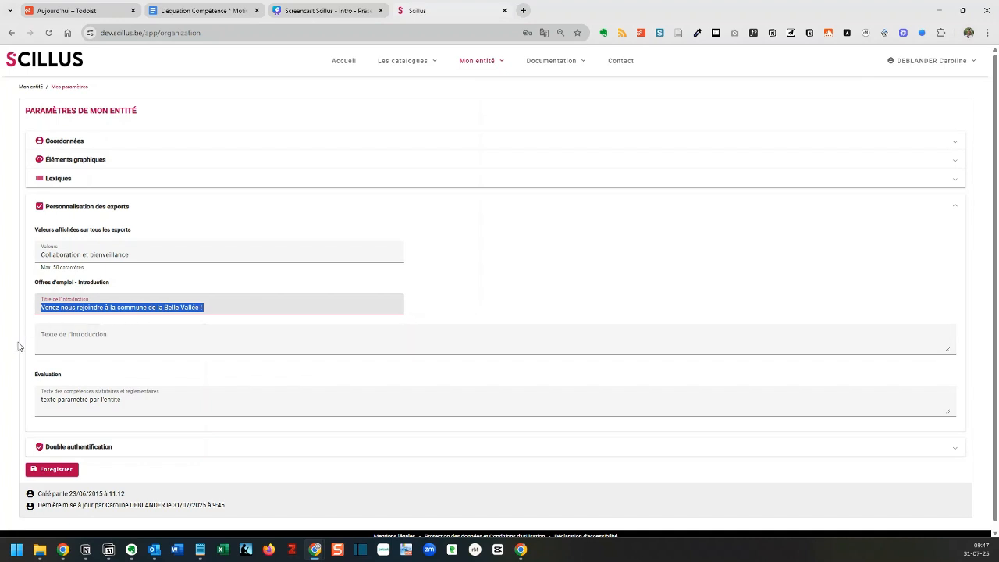
Insert the prepared four-paragraph Bellevallée recruitment text from the notes as the job offers' introduction text, and enlarge its field to show it fully
click(74, 341)
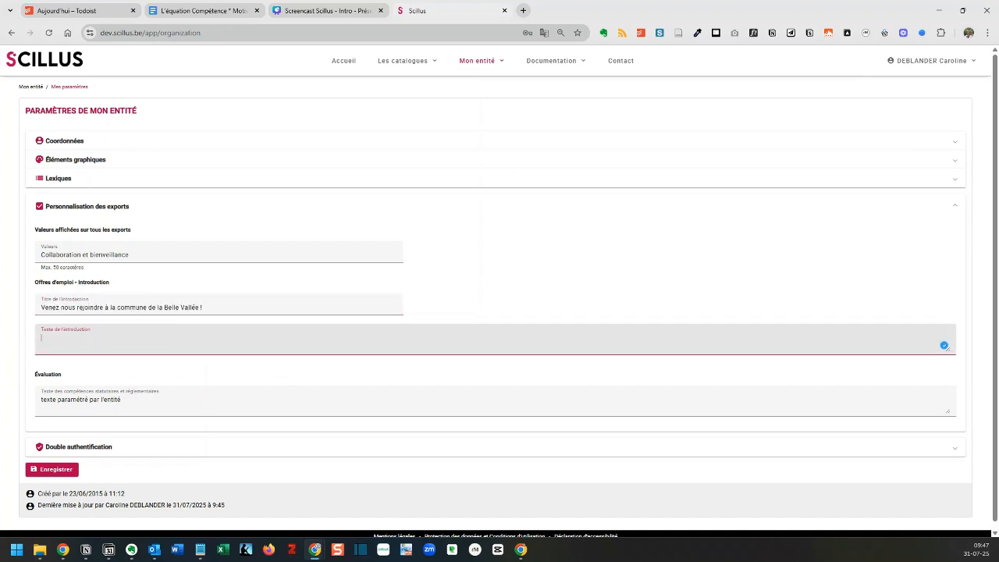
click(200, 551)
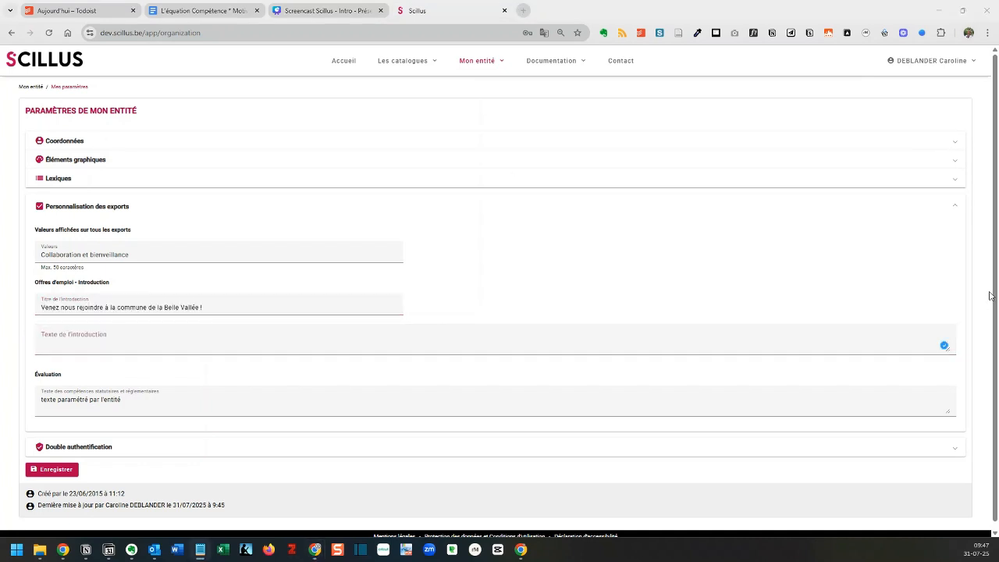
click(231, 342)
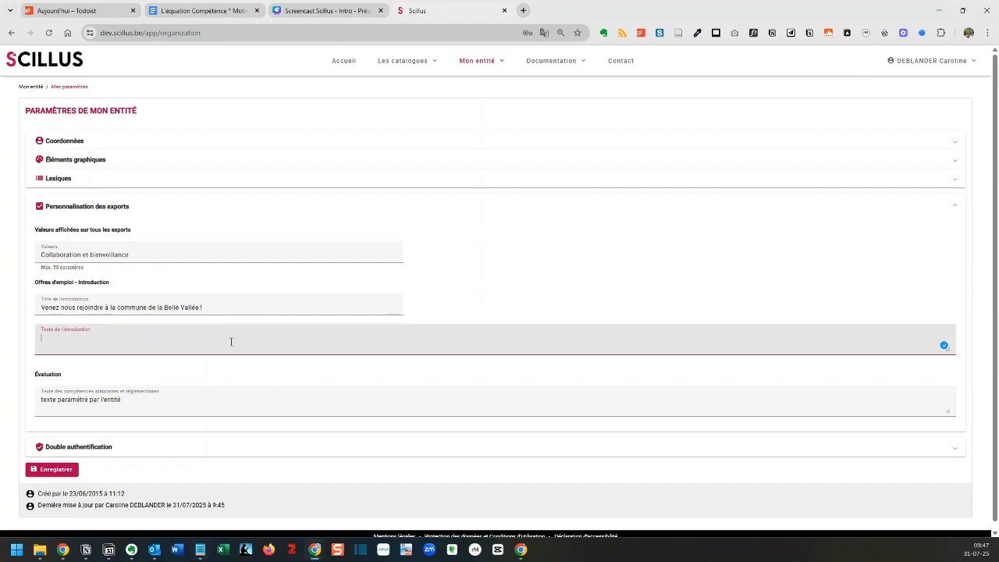
text(Prêt·e à mettre votre énergie au service d'un territoire vivant et solidaire ? Venez écrire avec nous le prochain chapitre de Bellevallée !)
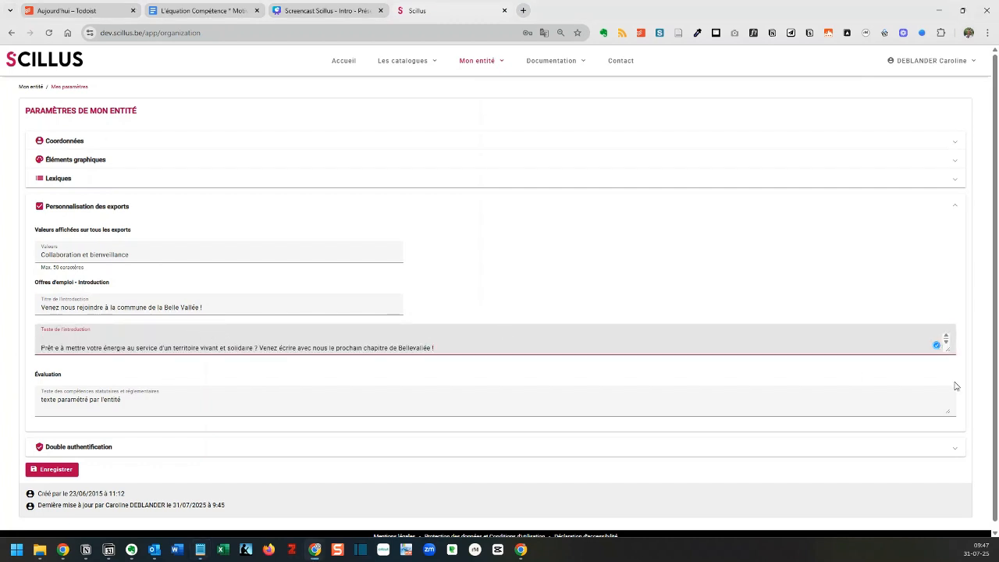
drag(949, 351, 965, 475)
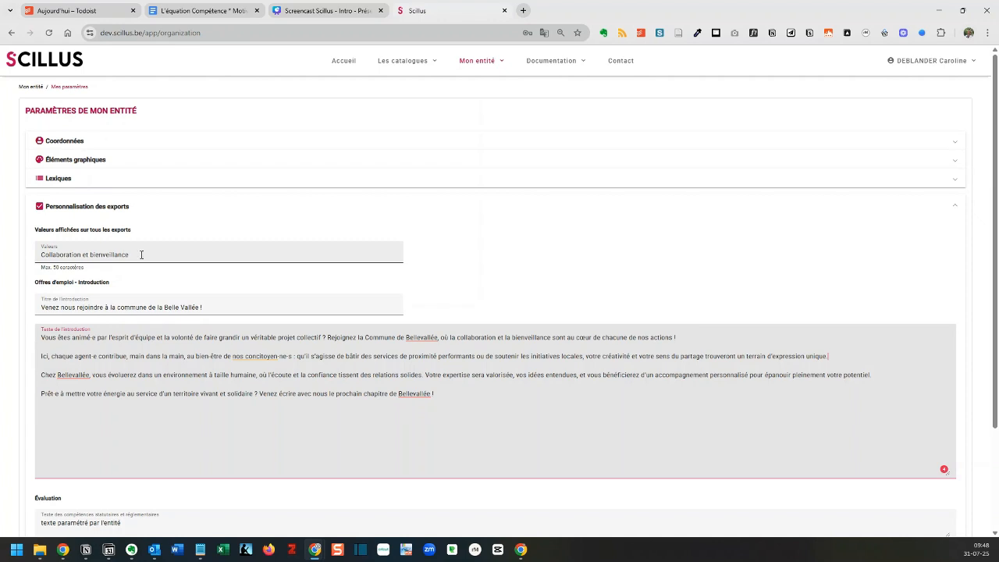
Save the export customisation and collapse the Personnalisation des exports section
scroll(201, 379, down, 3)
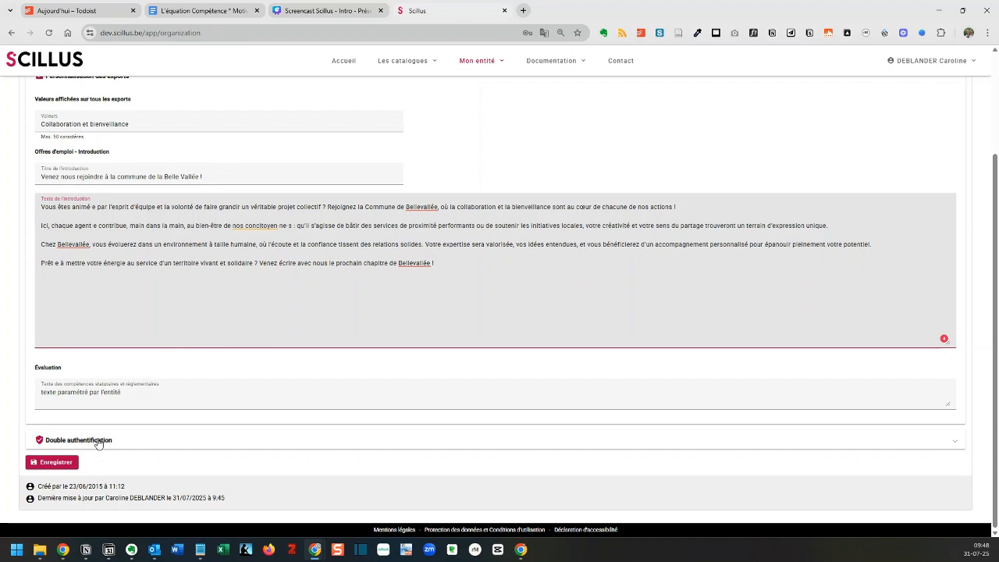
click(68, 464)
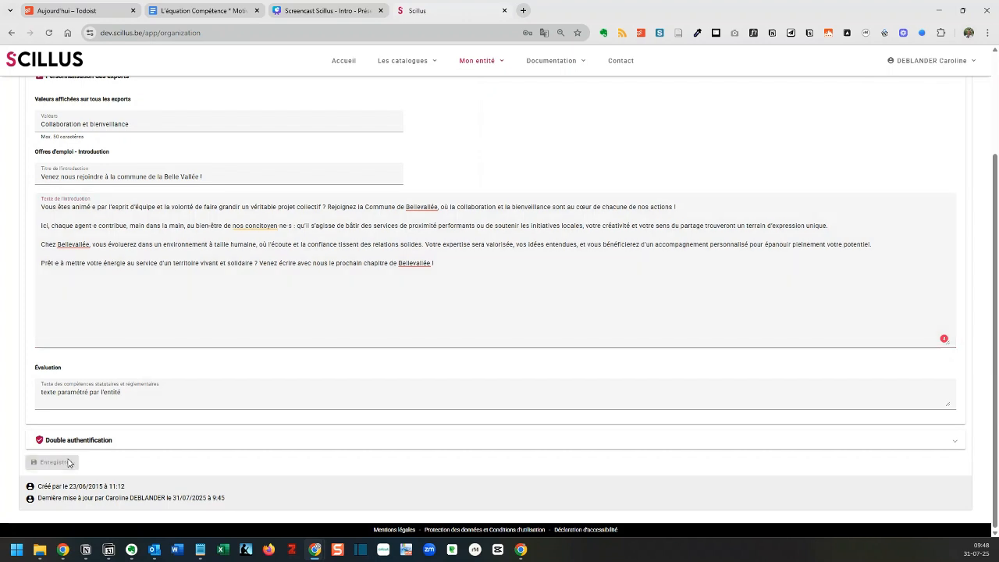
scroll(479, 167, up, 2)
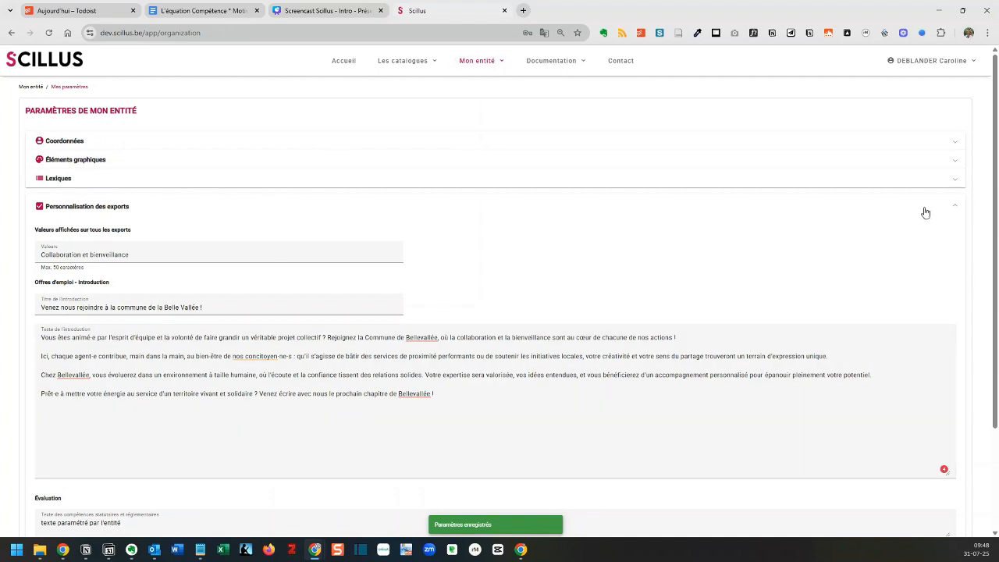
click(955, 206)
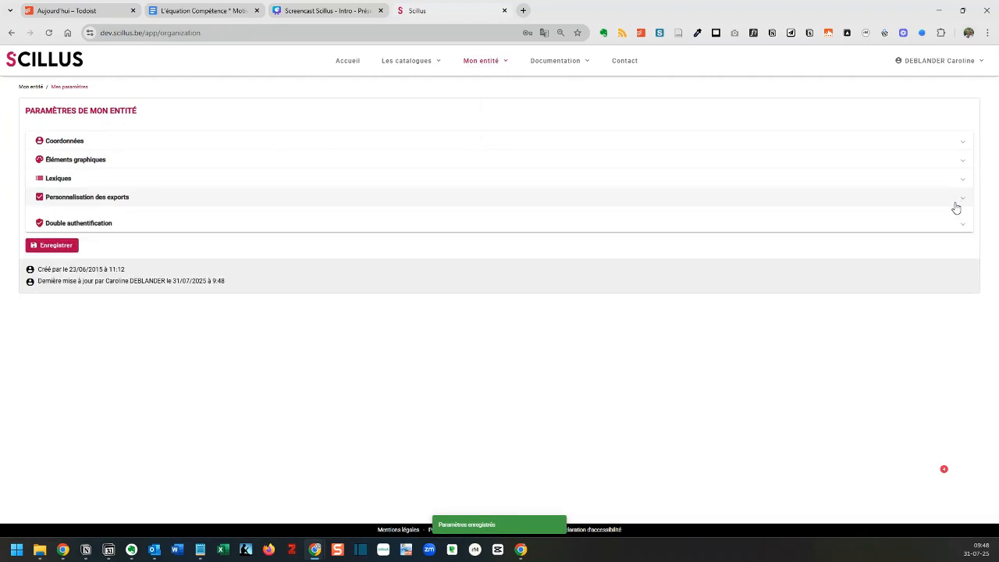
Examine the Double authentification setting and the role of the signed-in account
click(131, 215)
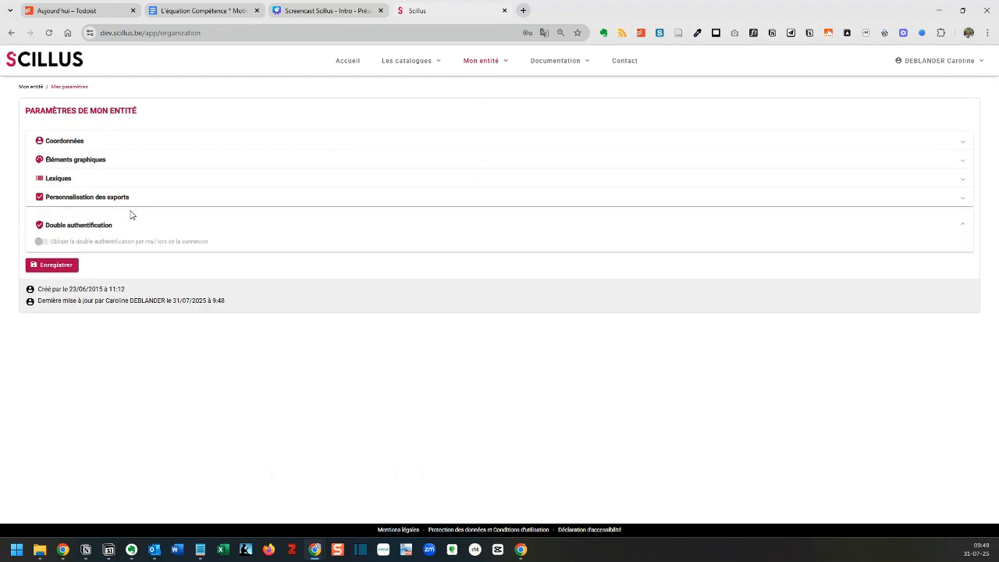
click(941, 64)
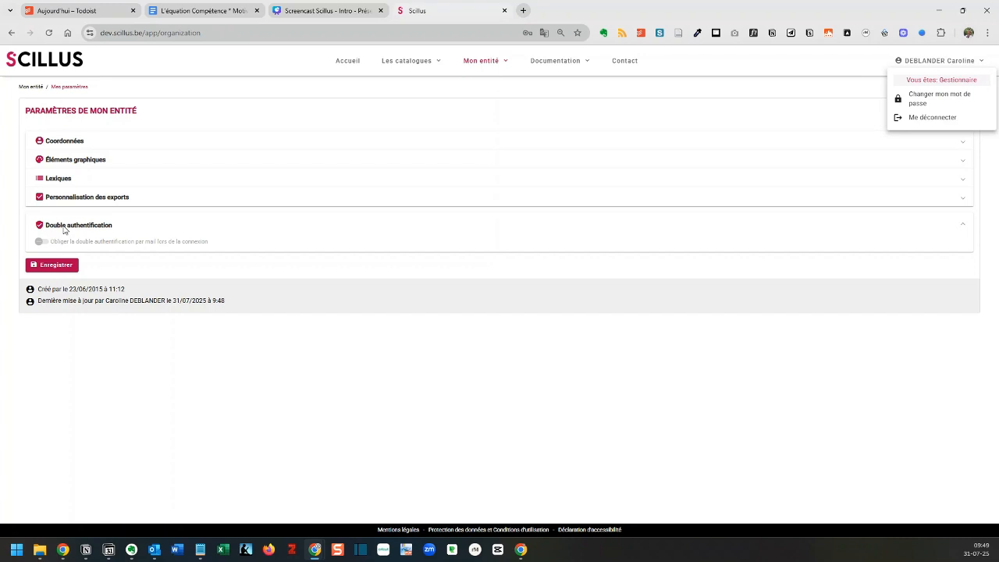
click(67, 266)
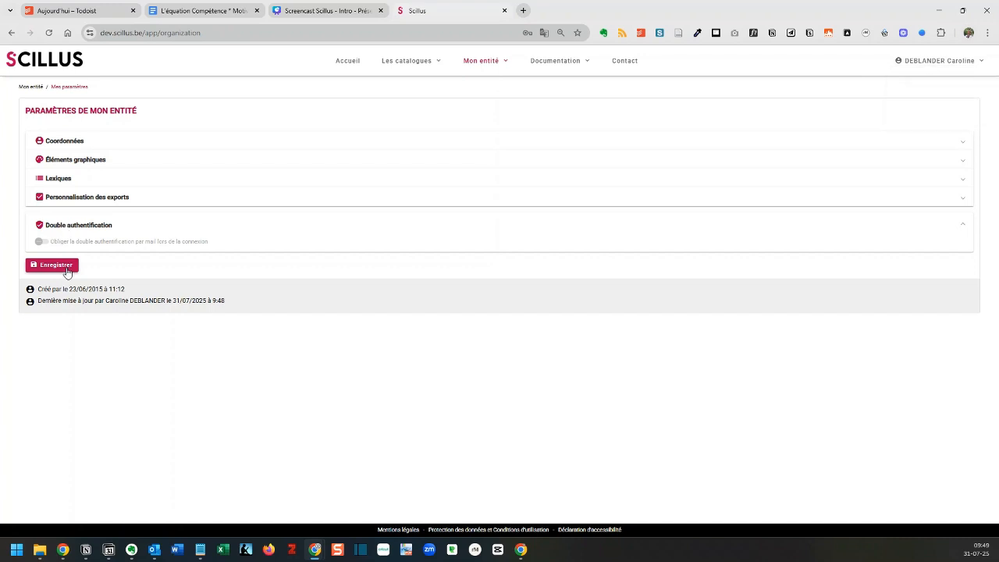